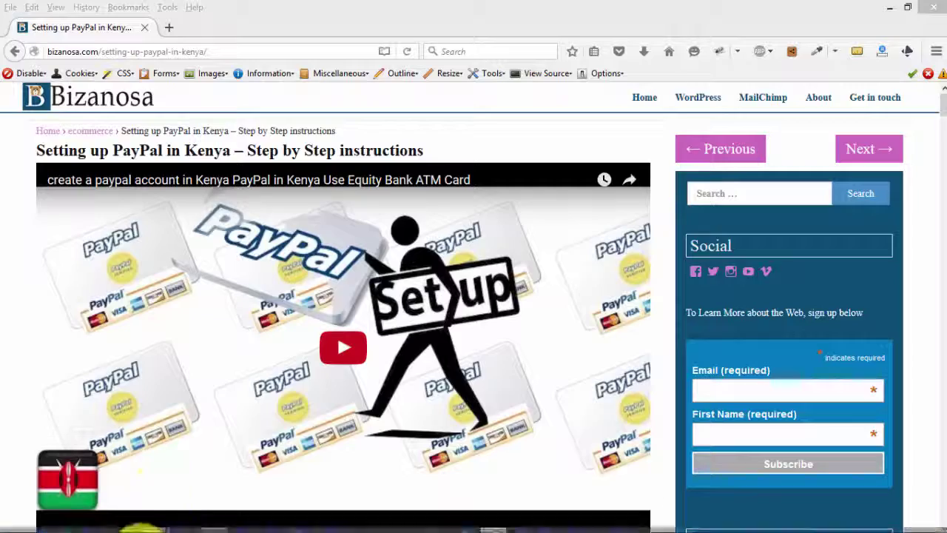
Switch to the PayPal window and open the personal account sign-up form for Kenya
mouse_move(146, 523)
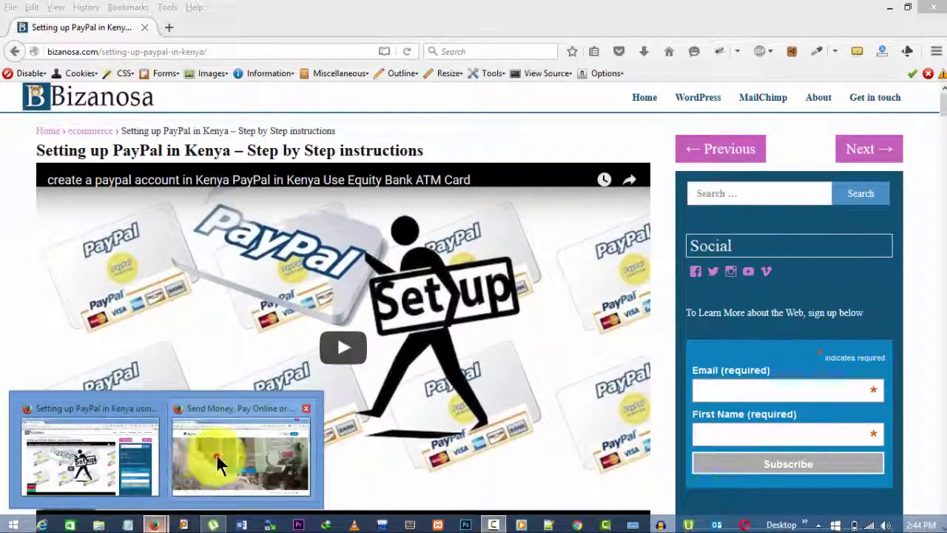
click(218, 462)
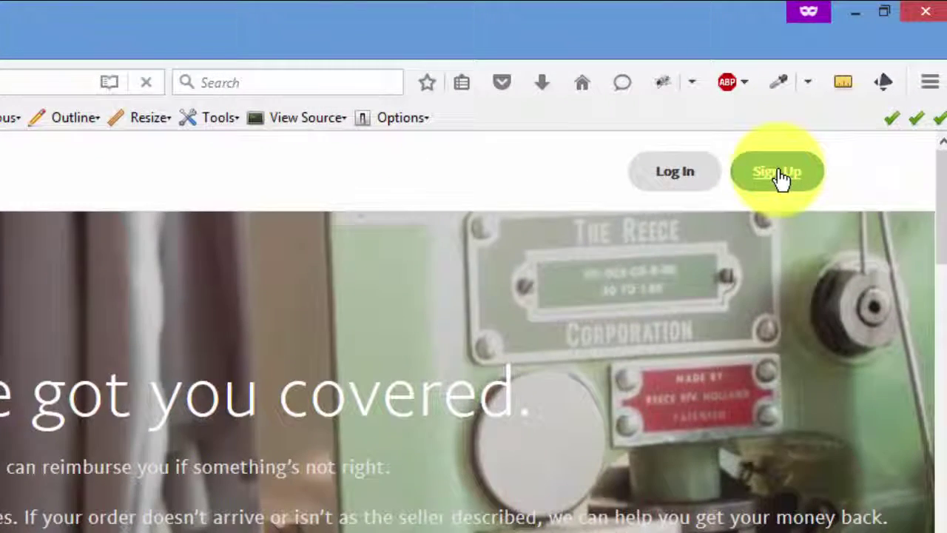
click(778, 175)
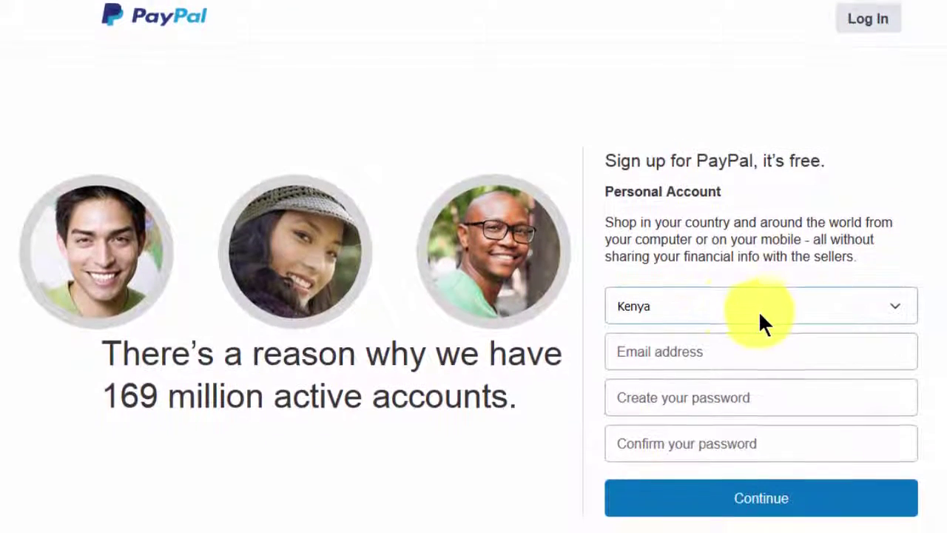
Enter the sign-up email address, enter and confirm the account password, then continue
click(699, 355)
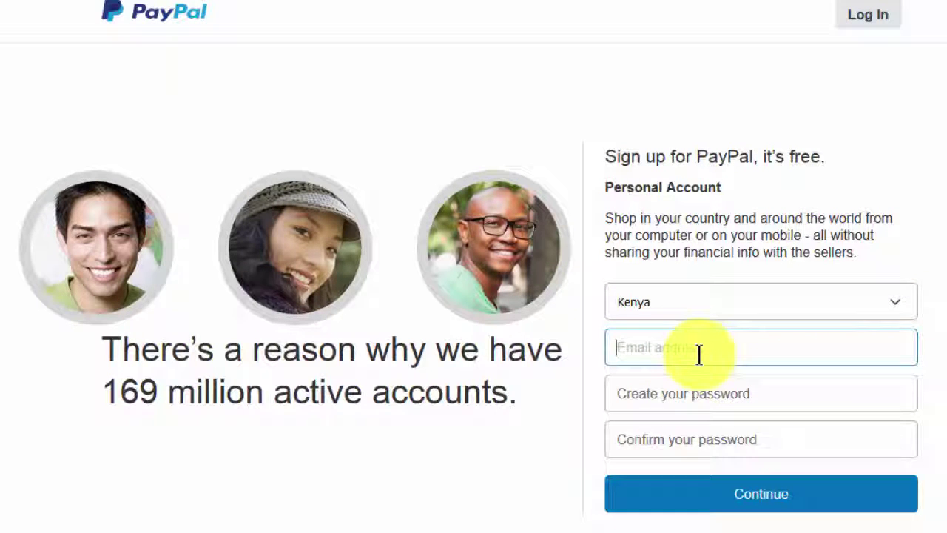
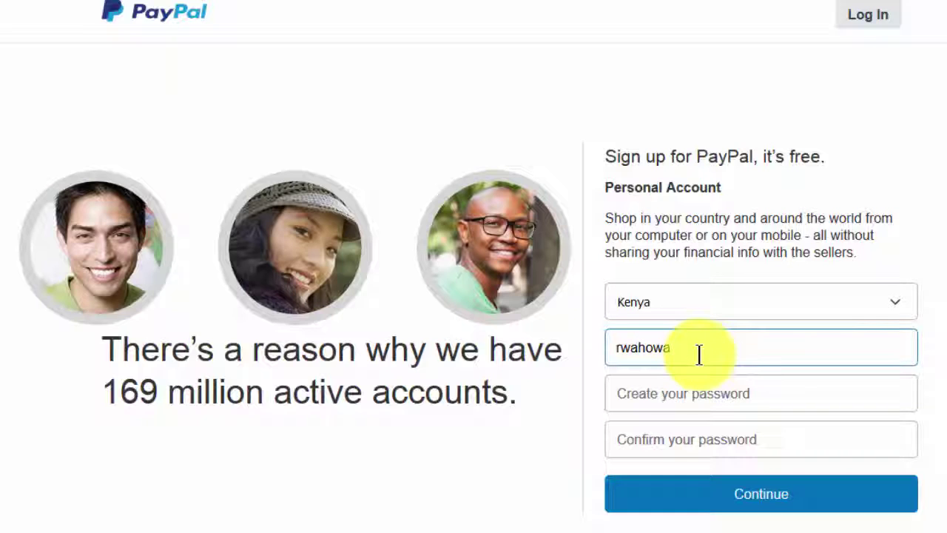
click(696, 387)
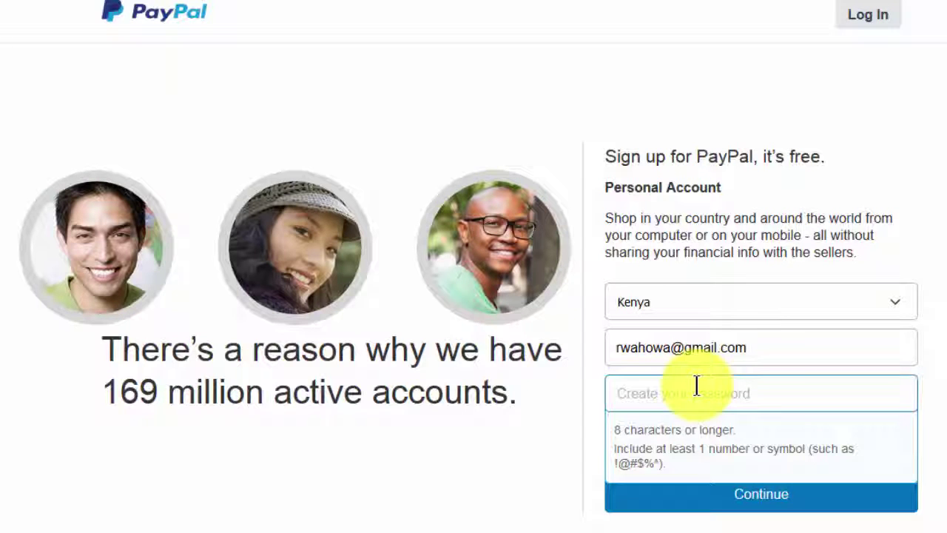
text(••••••••••)
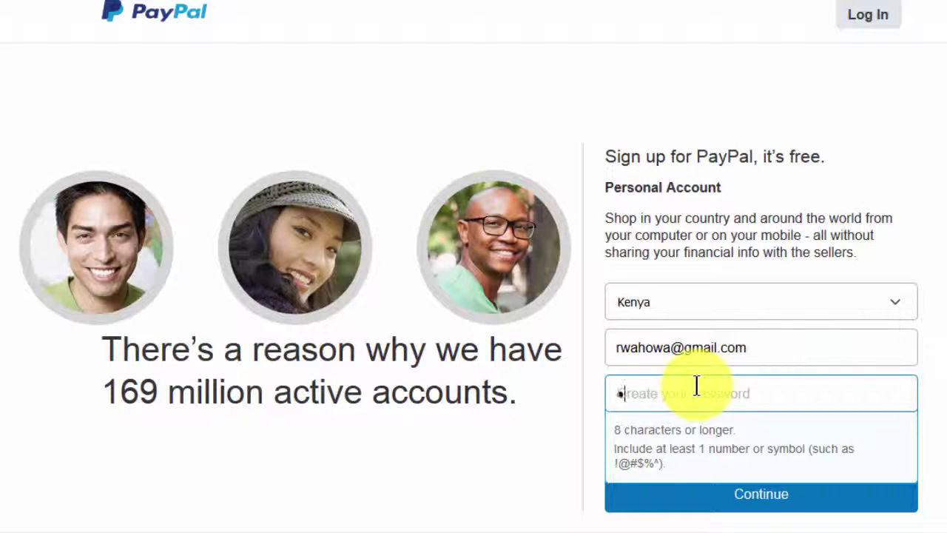
text(•)
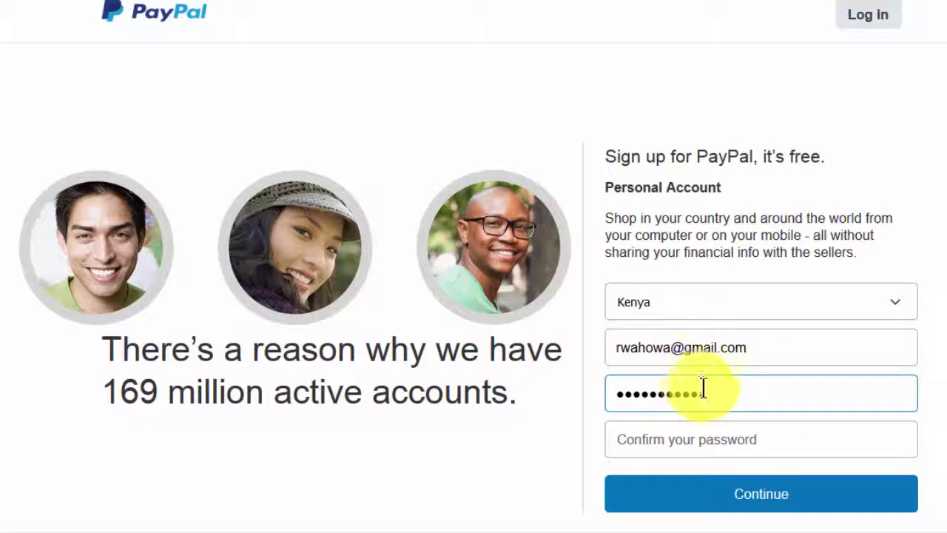
click(692, 450)
text(•••••••••••)
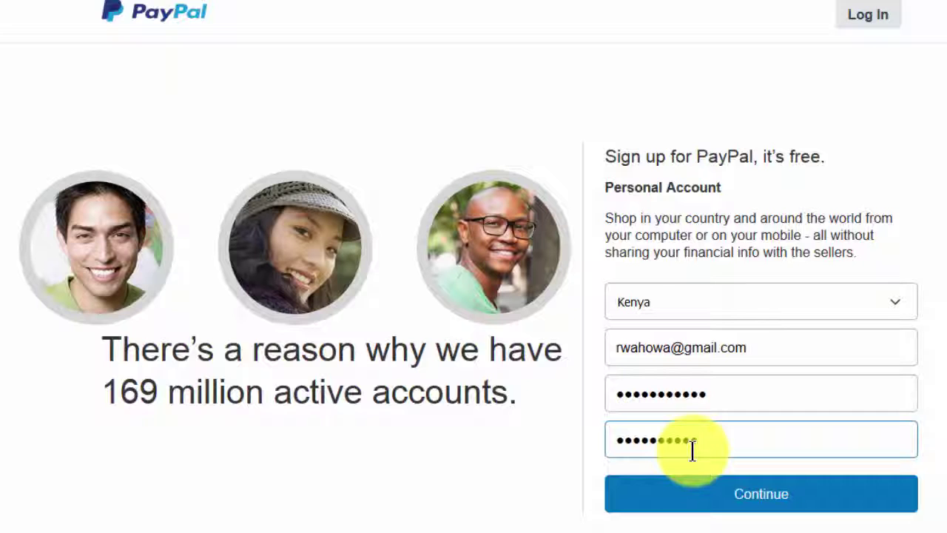
click(733, 501)
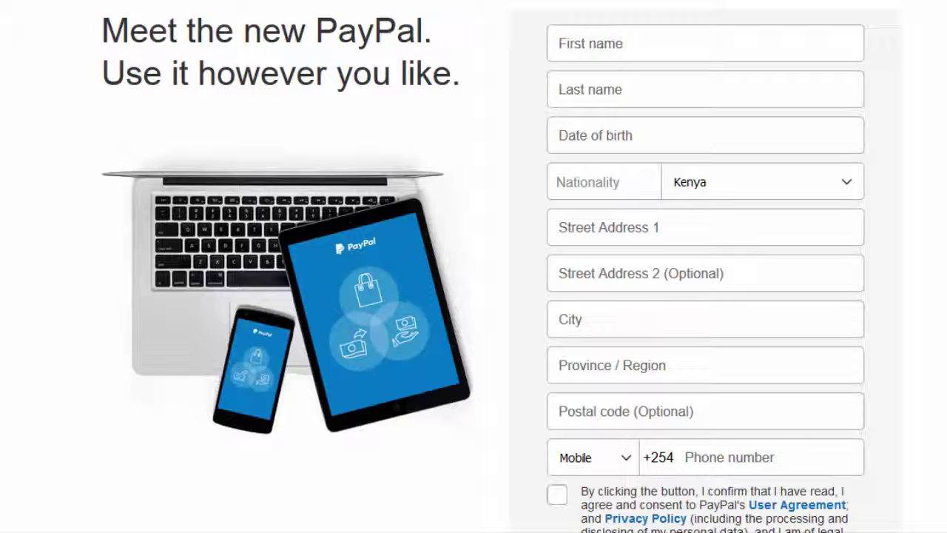
Fill in the name, date of birth and address, accept the user agreement, and create the account
scroll(925, 303, down, 3)
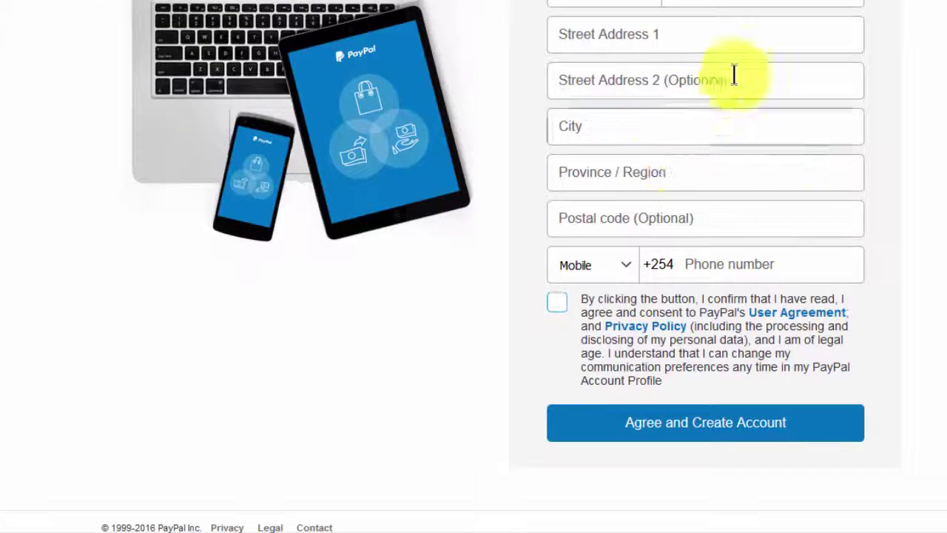
click(561, 299)
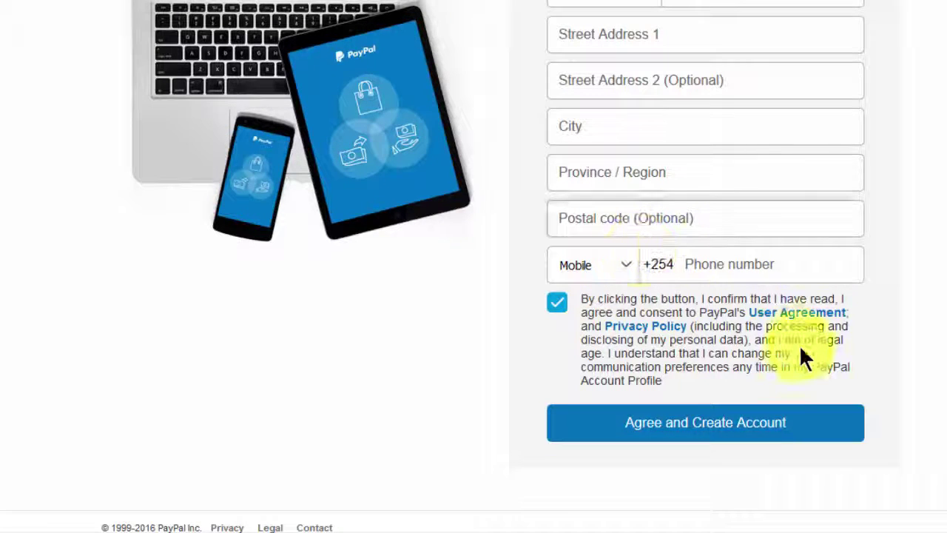
click(709, 424)
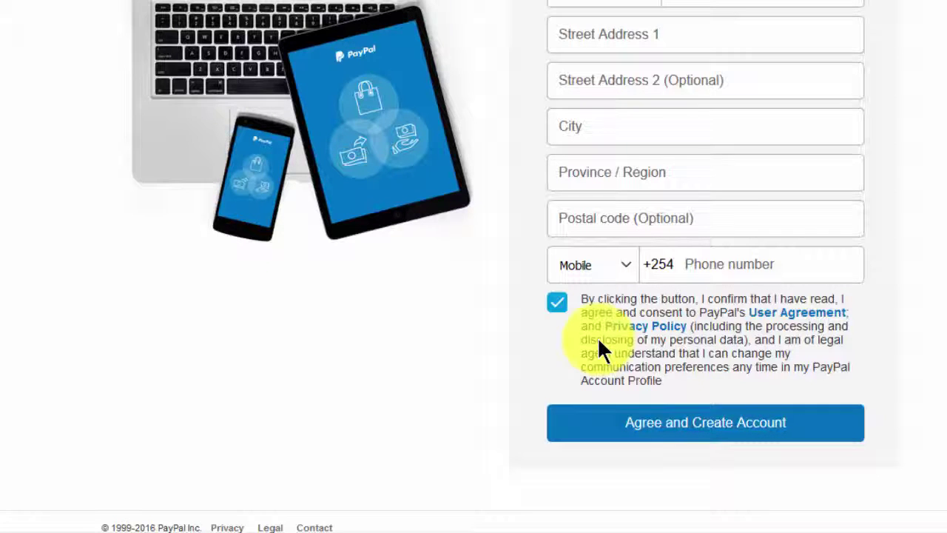
click(557, 305)
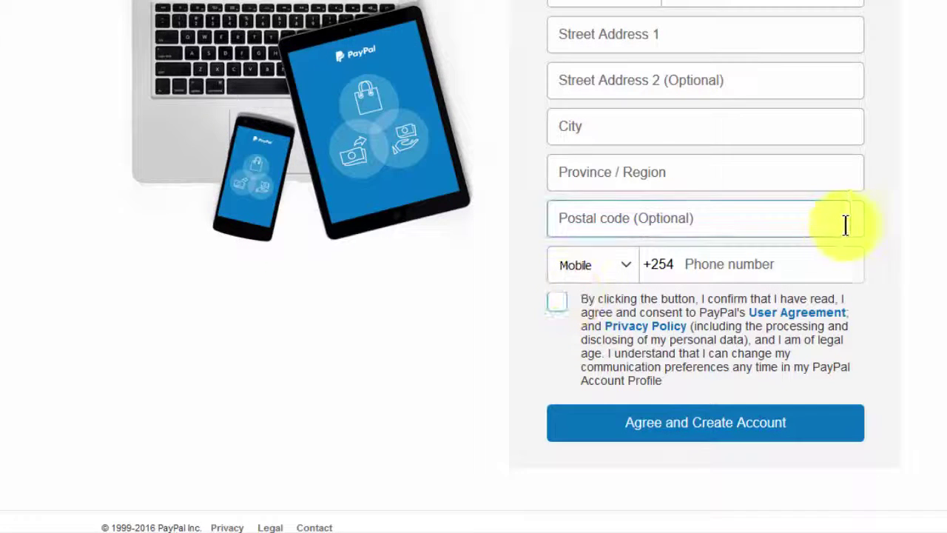
scroll(934, 156, up, 3)
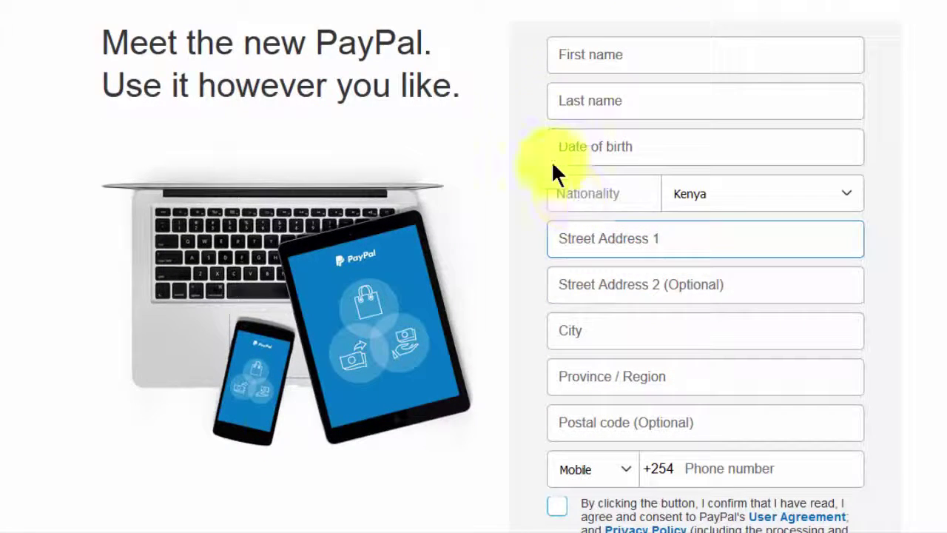
click(789, 143)
click(705, 55)
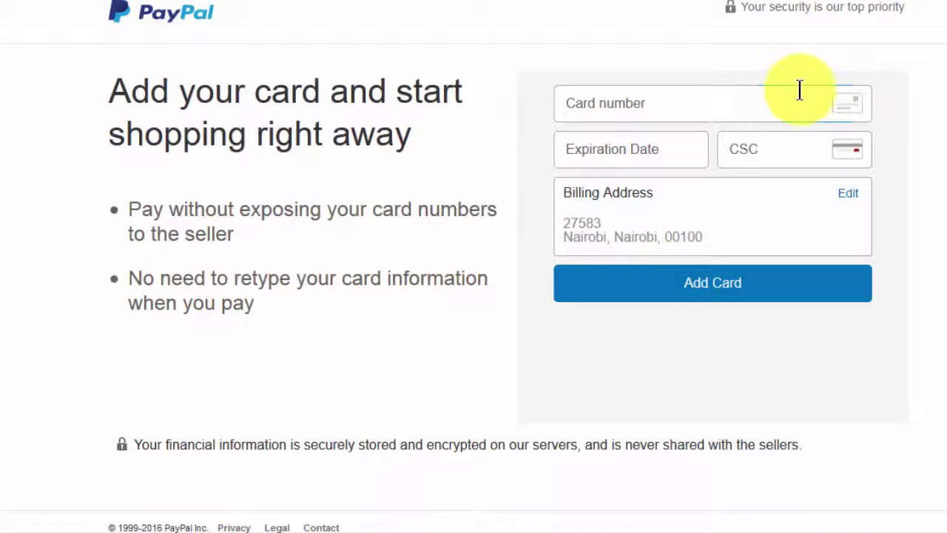
click(800, 90)
click(565, 66)
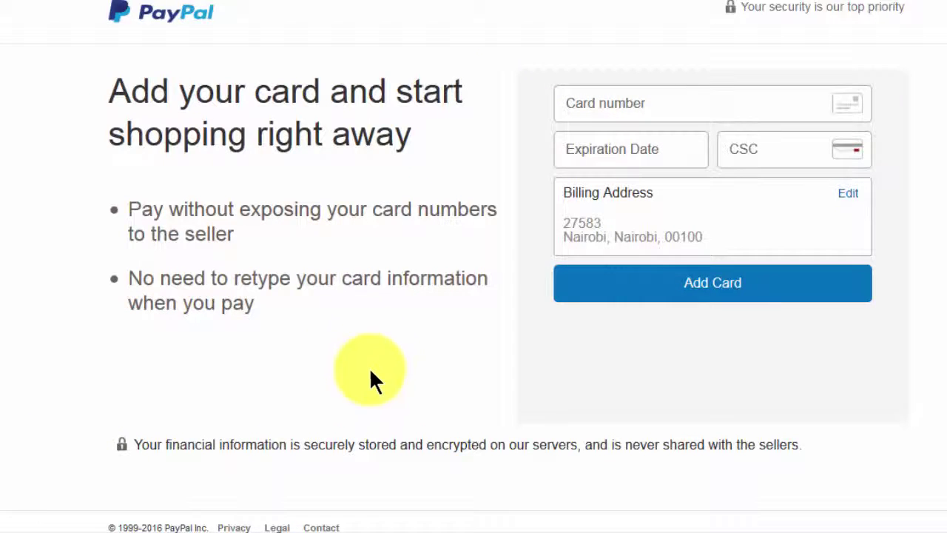
Enter the card number, expiration date and CSC, then add the card
click(596, 90)
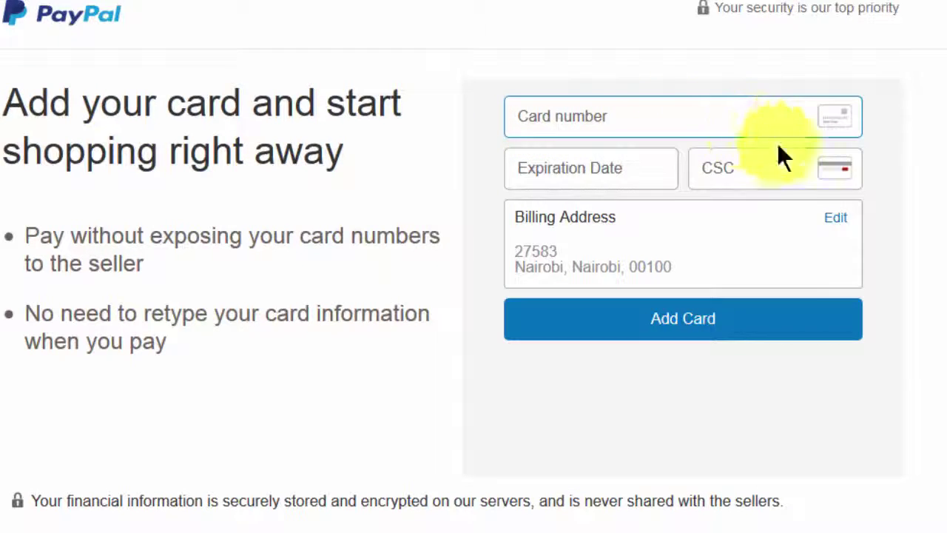
click(740, 170)
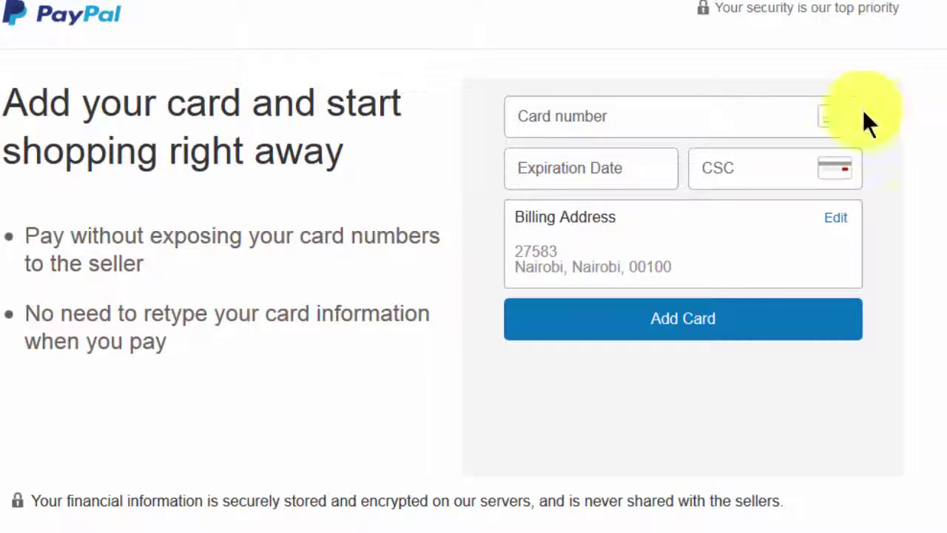
click(740, 182)
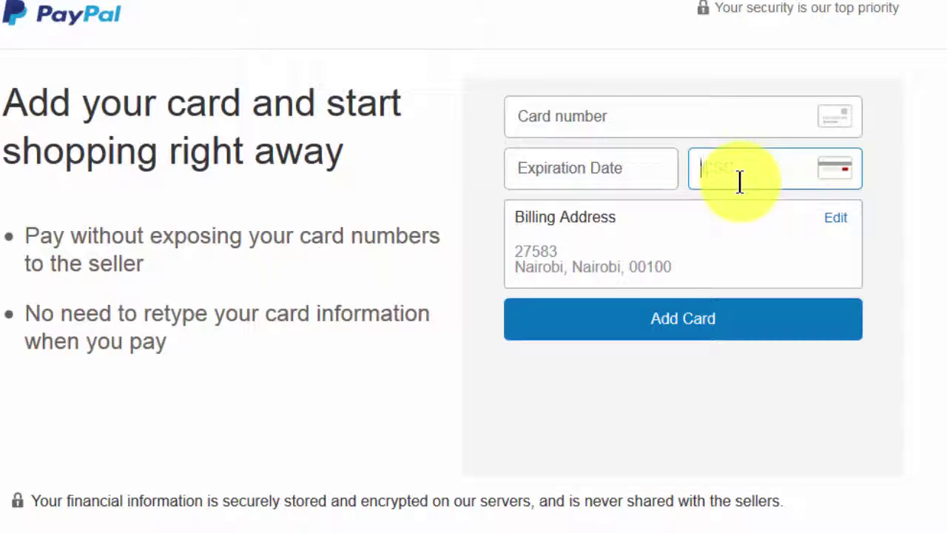
click(612, 116)
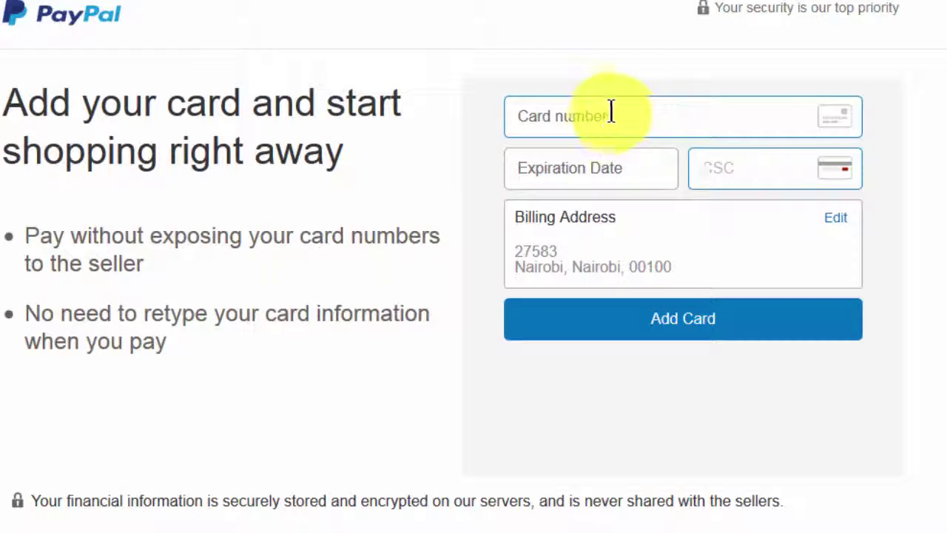
click(619, 115)
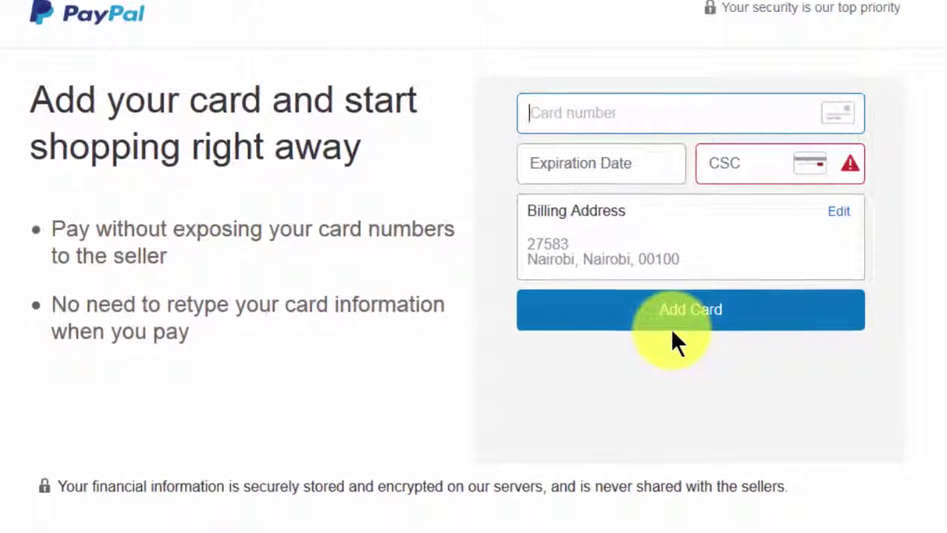
click(691, 296)
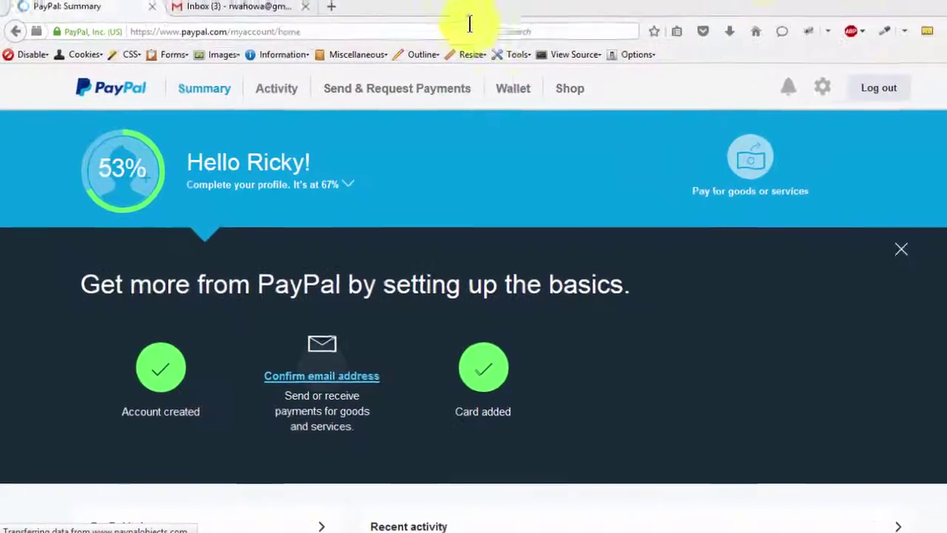
Go to the Gmail Inbox tab to find PayPal's welcome email
click(234, 6)
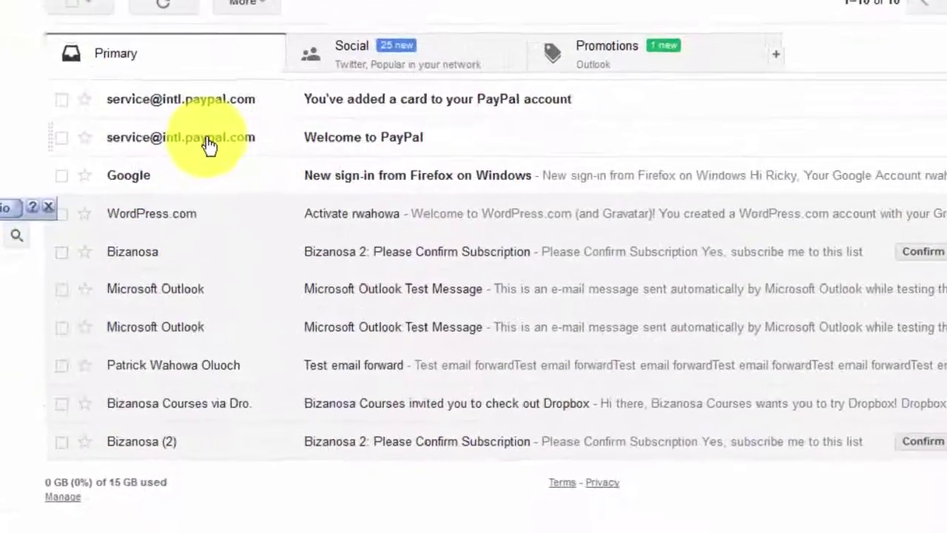
Open the 'Welcome to PayPal' email and scroll down to its Step 1 activation instructions
click(262, 243)
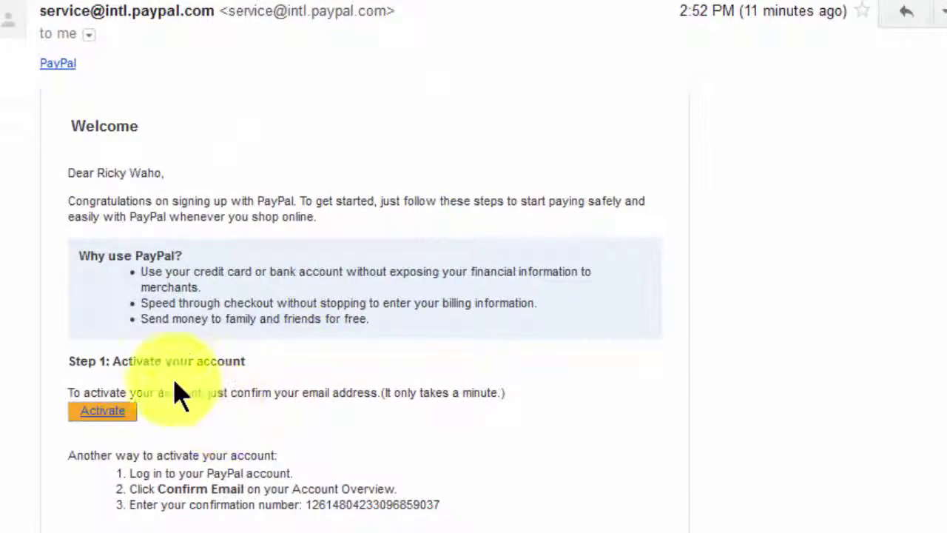
scroll(429, 278, down, 2)
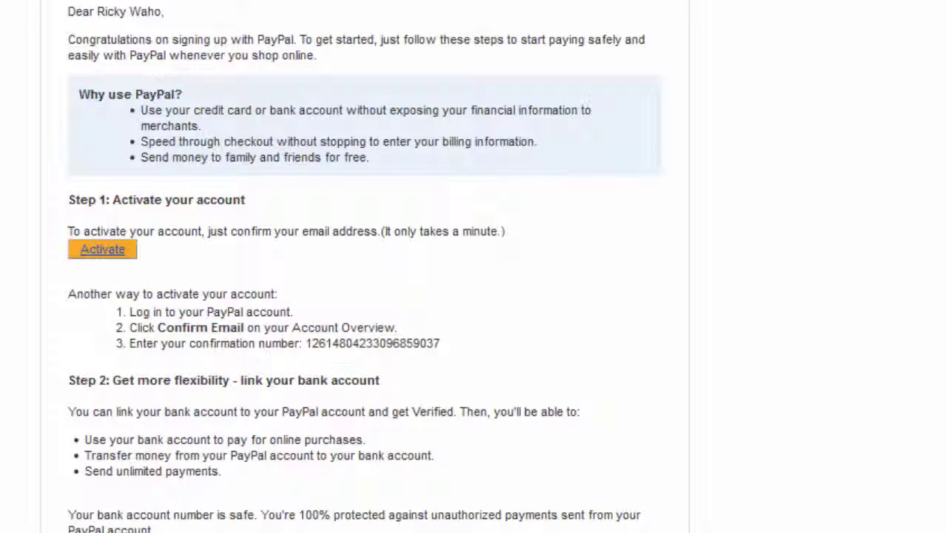
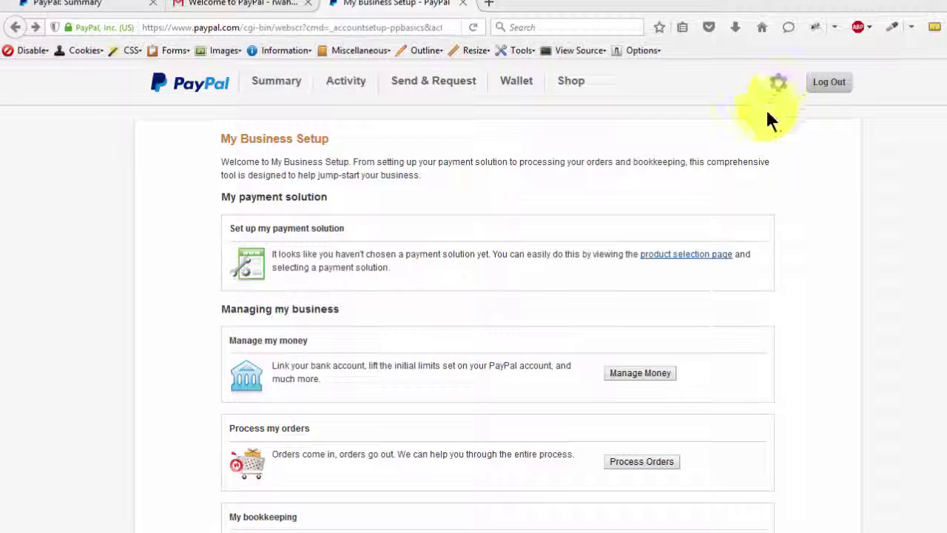
click(779, 83)
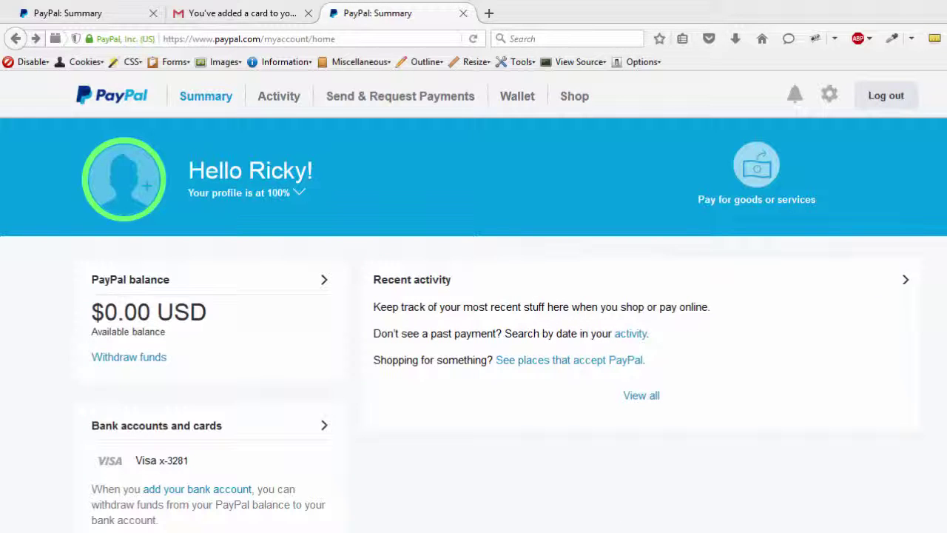
Open the Wallet's list of bank accounts and cards from the Summary page
scroll(473, 326, down, 2)
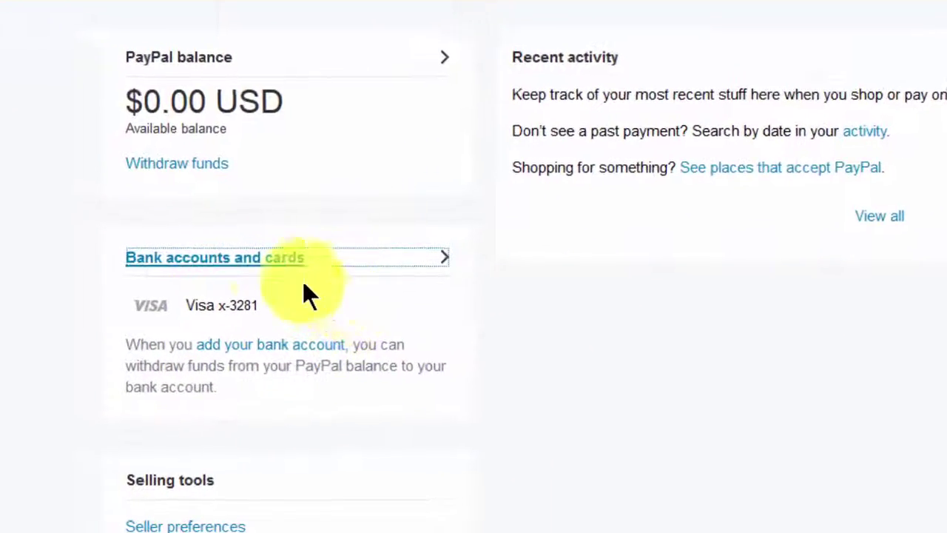
click(398, 299)
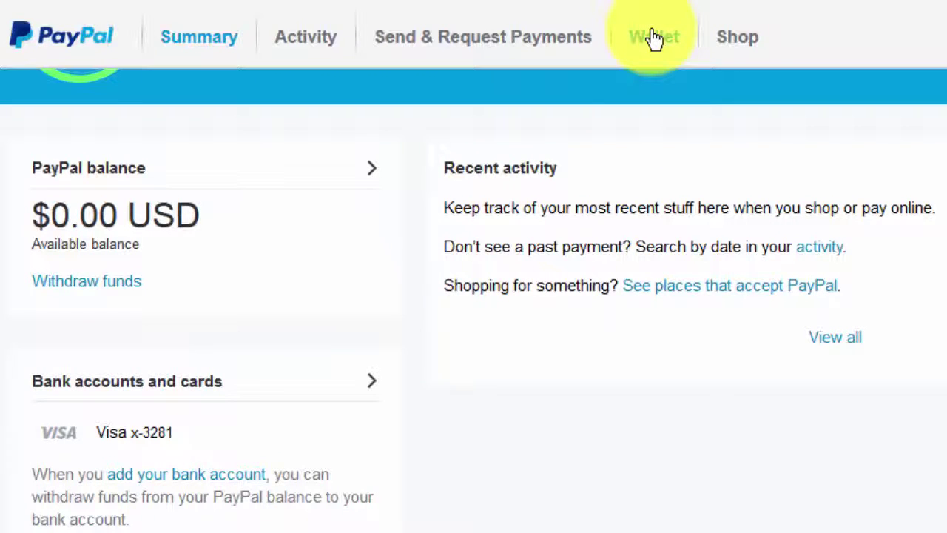
click(122, 393)
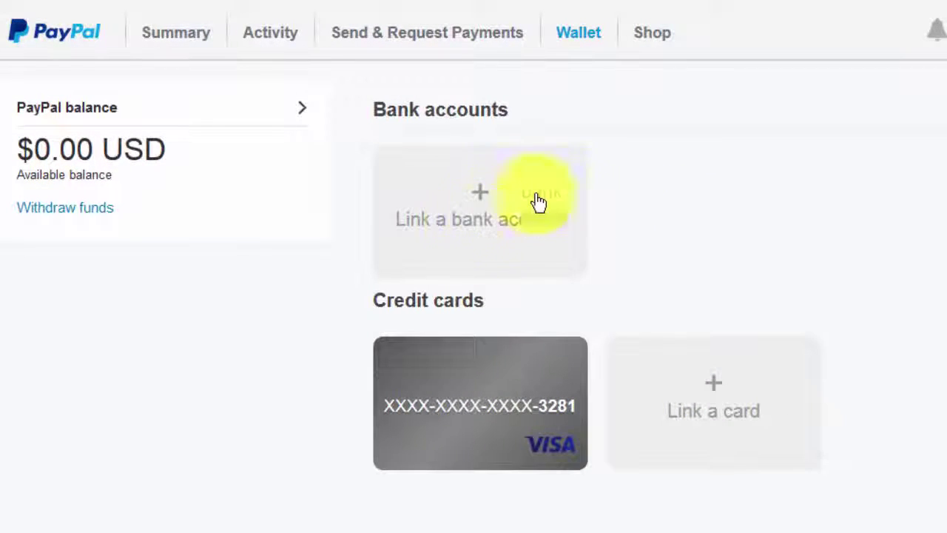
click(478, 211)
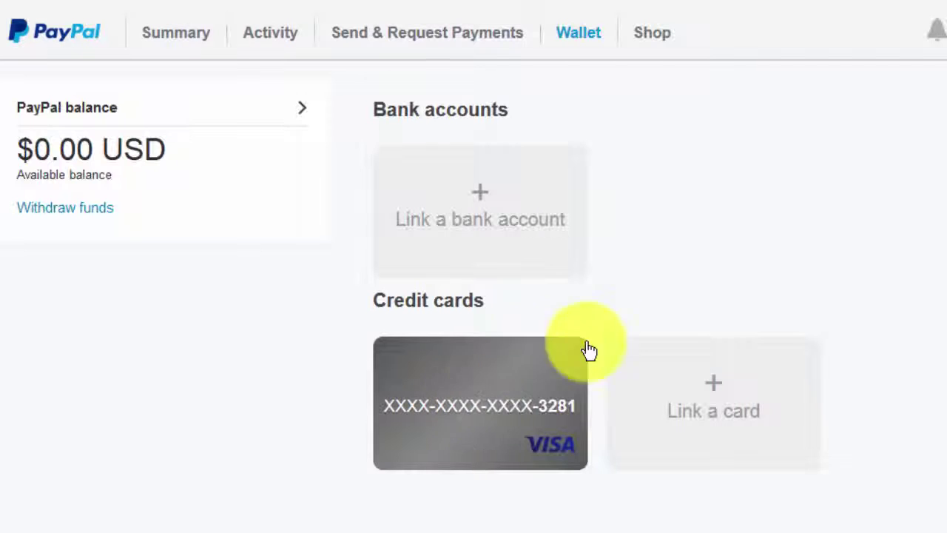
click(496, 413)
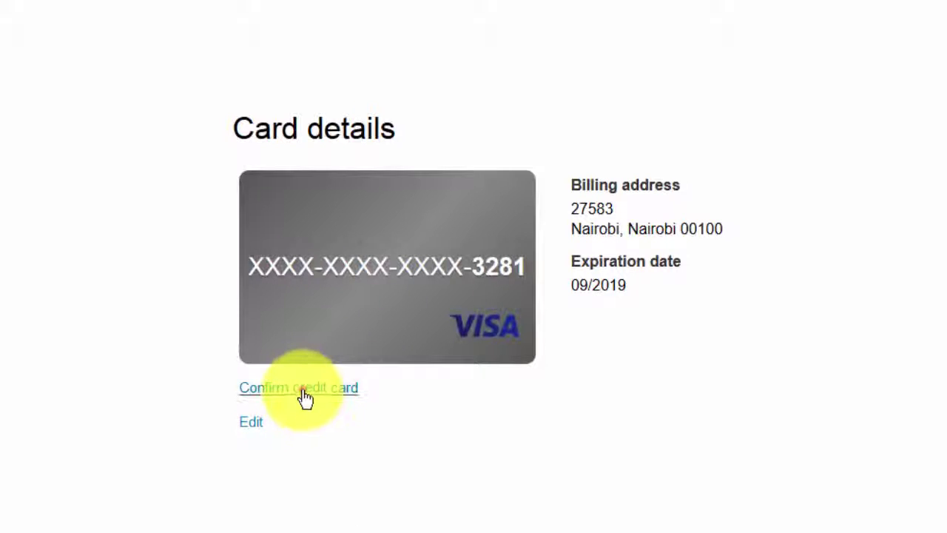
Begin confirming the Visa card to see the small verification charge instructions
click(303, 389)
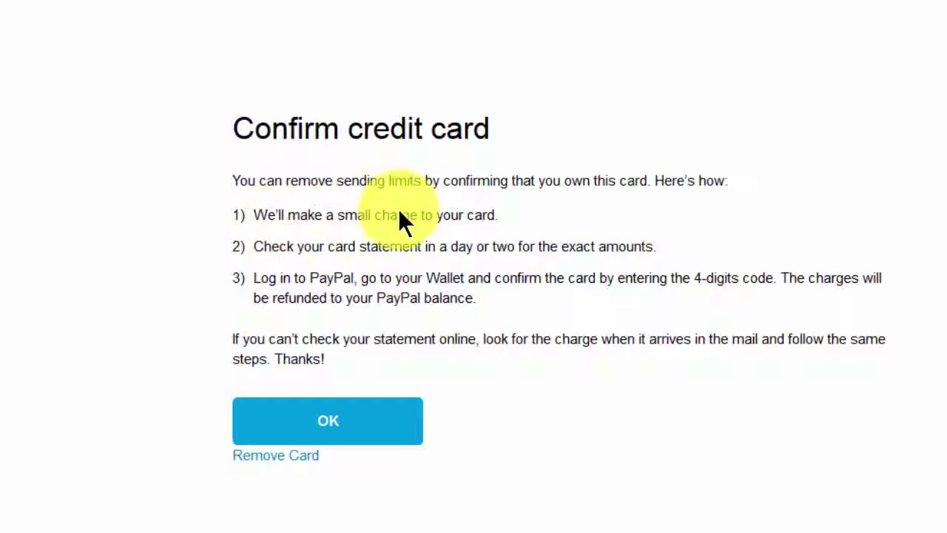
Submit the Visa card confirmation request, which returns a 'please try again later' error
click(336, 421)
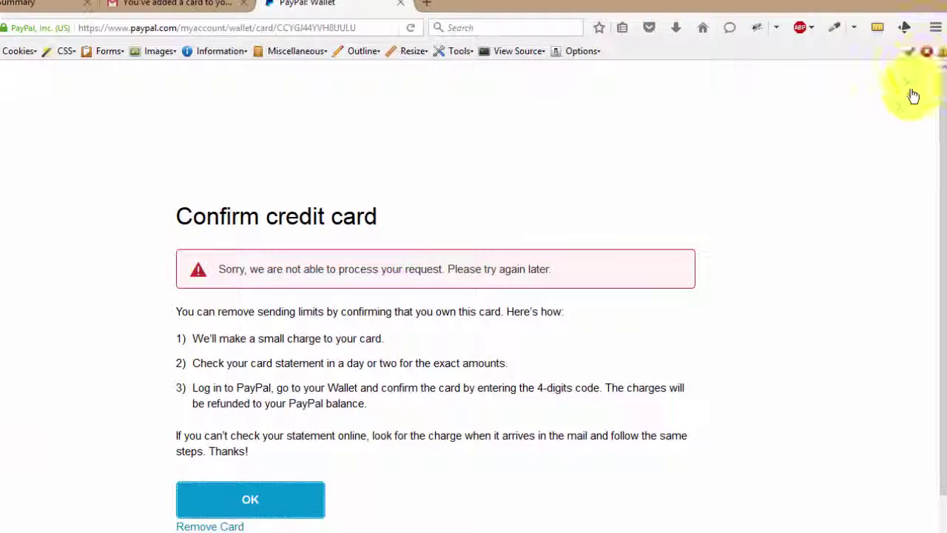
Dismiss the error and resubmit the confirmation request for the Visa ending 3281
click(912, 83)
scroll(940, 237, down, 2)
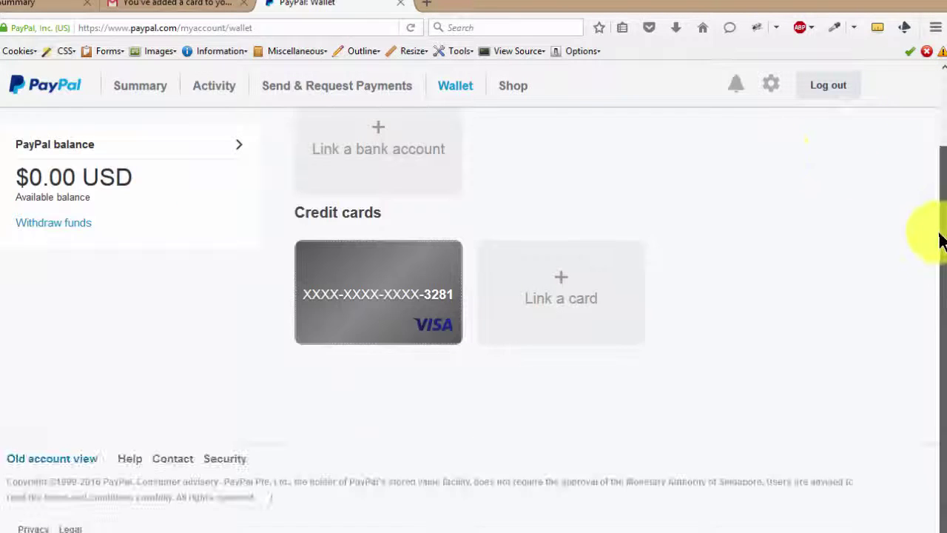
scroll(937, 200, up, 2)
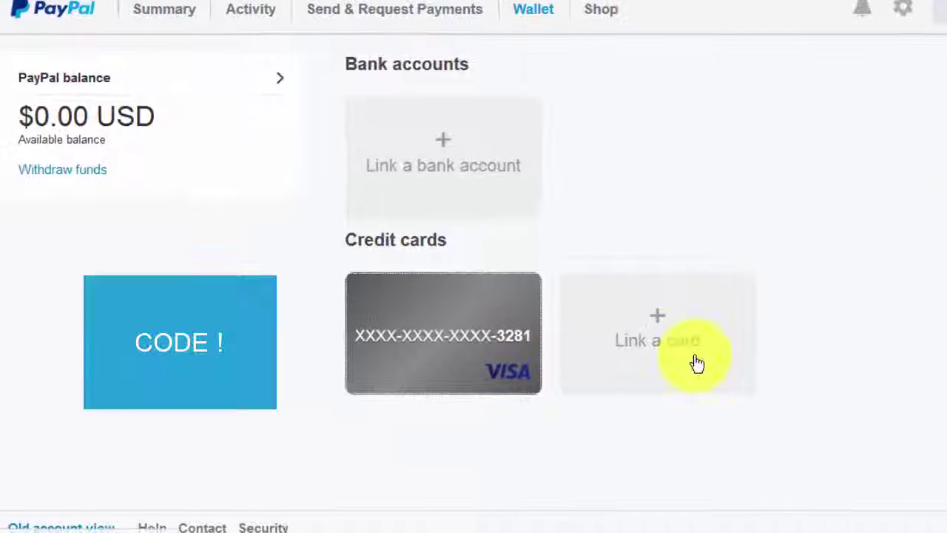
click(434, 349)
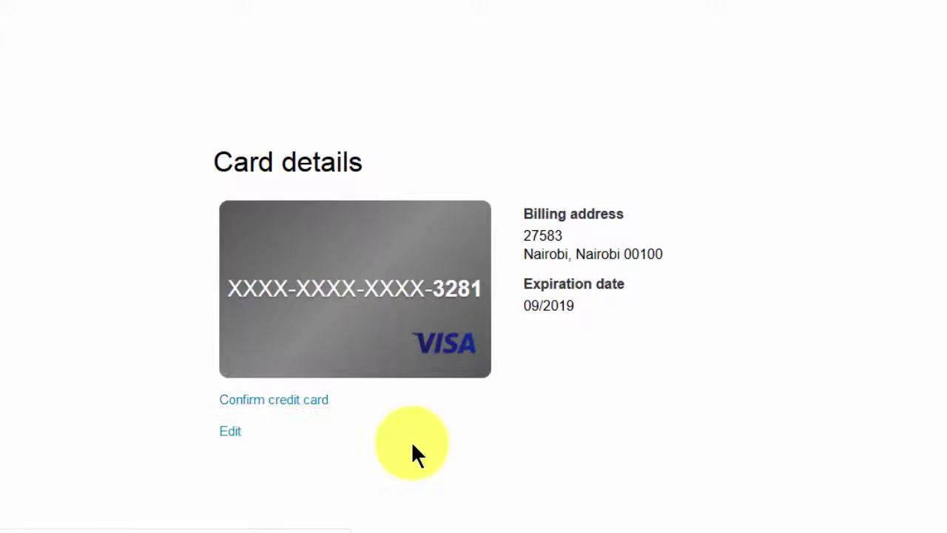
click(265, 403)
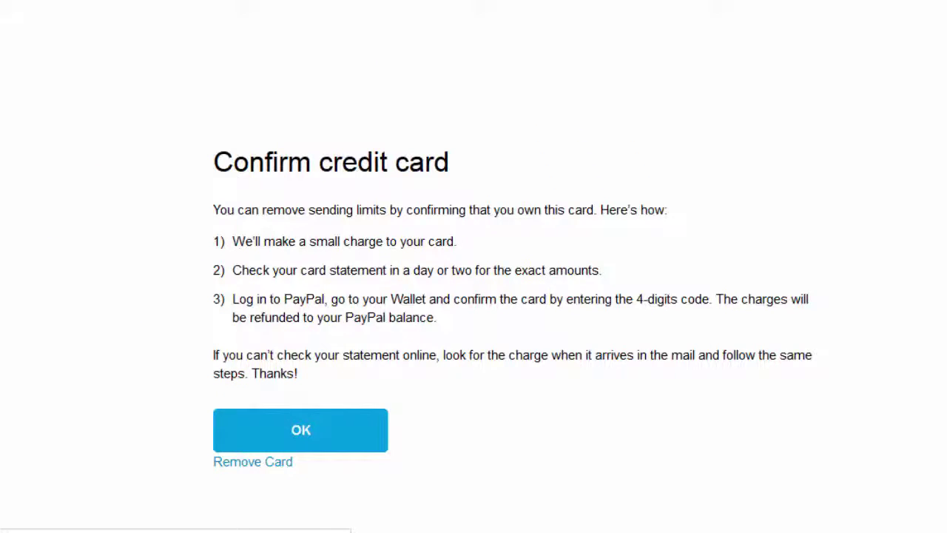
click(220, 78)
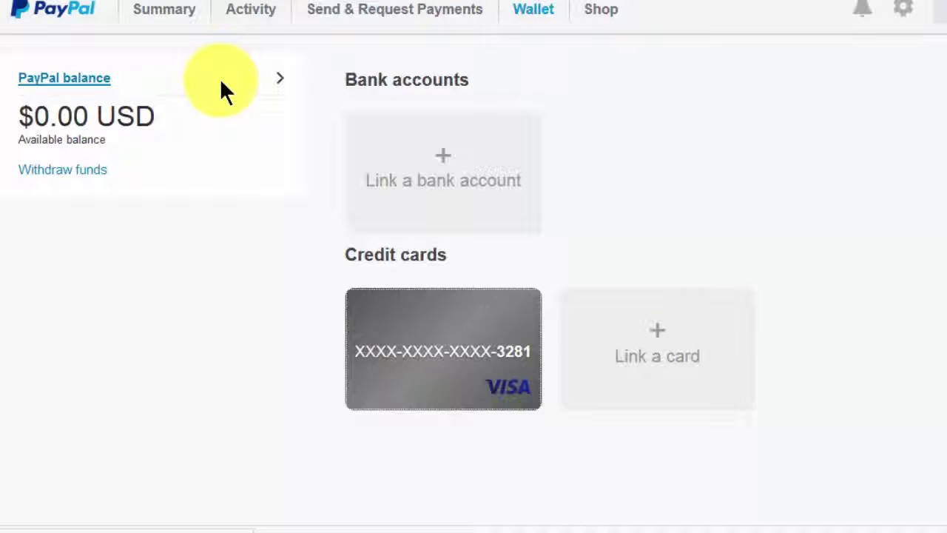